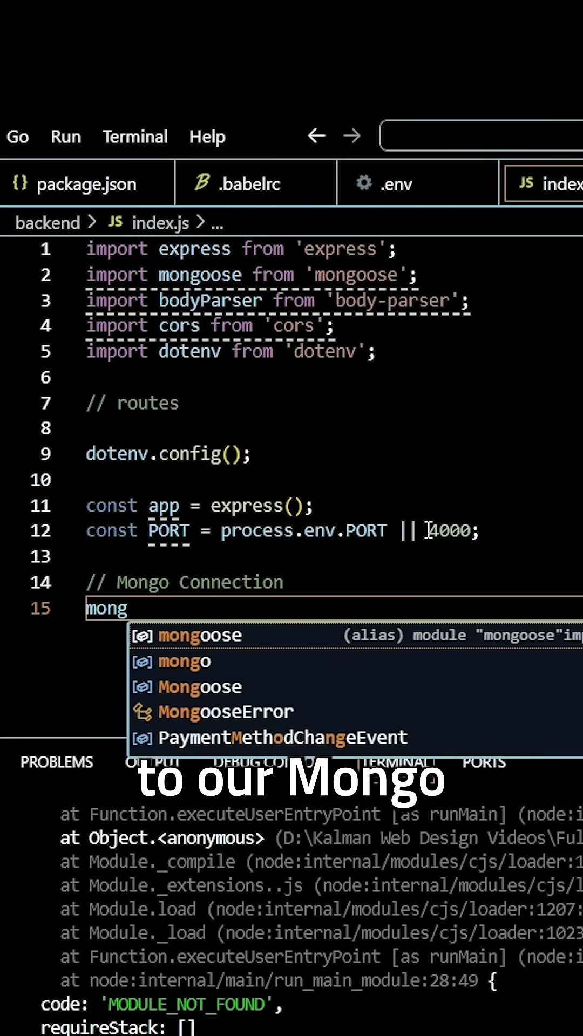
- Write mongoose.connect(process.env.MONGO_URL) on line 15 of index.js
{"action": "left_click", "coordinate": [235, 634]}
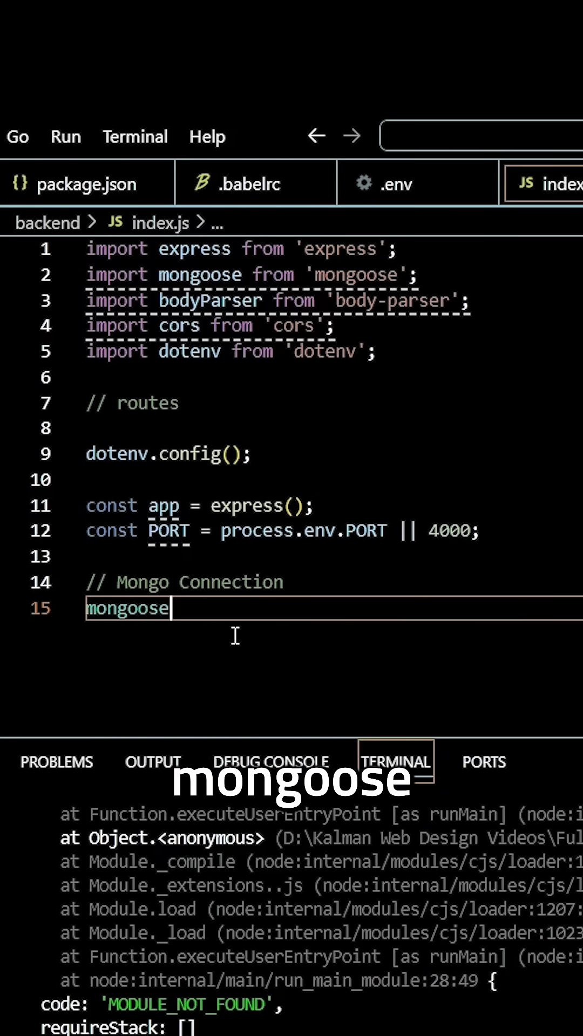
{"action": "type", "text": ".connect"}
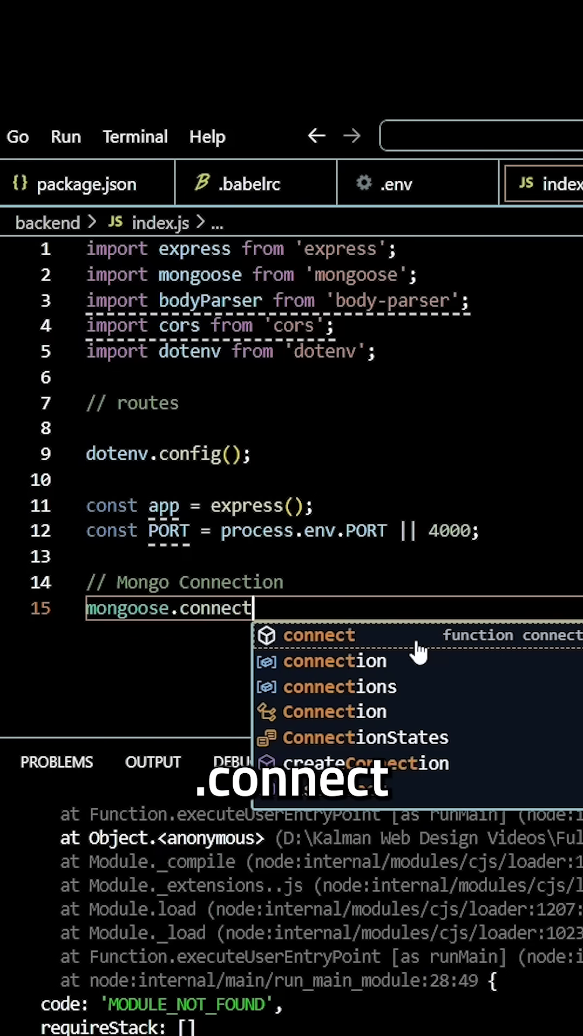
{"action": "type", "text": "(process"}
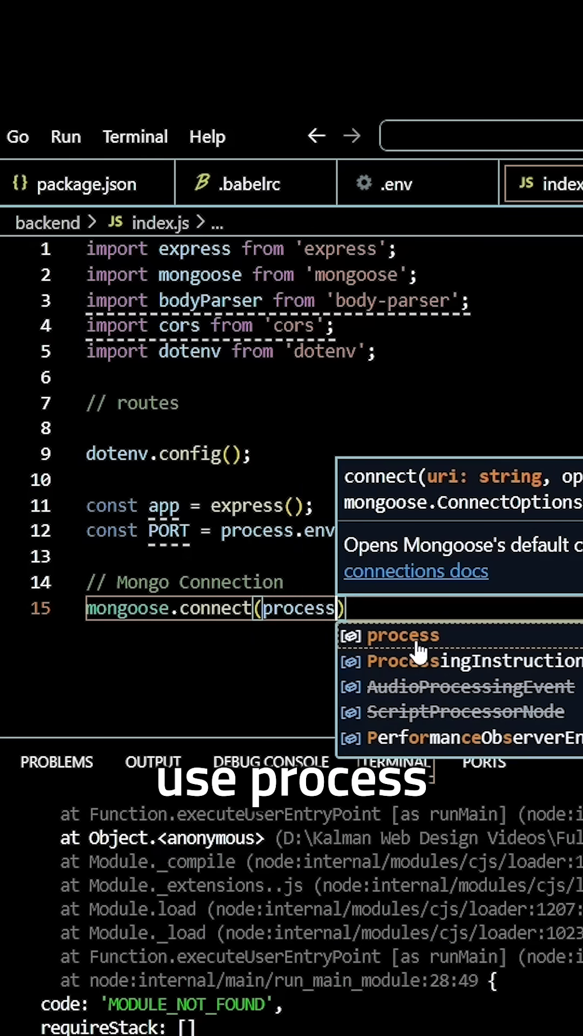
{"action": "type", "text": ".env"}
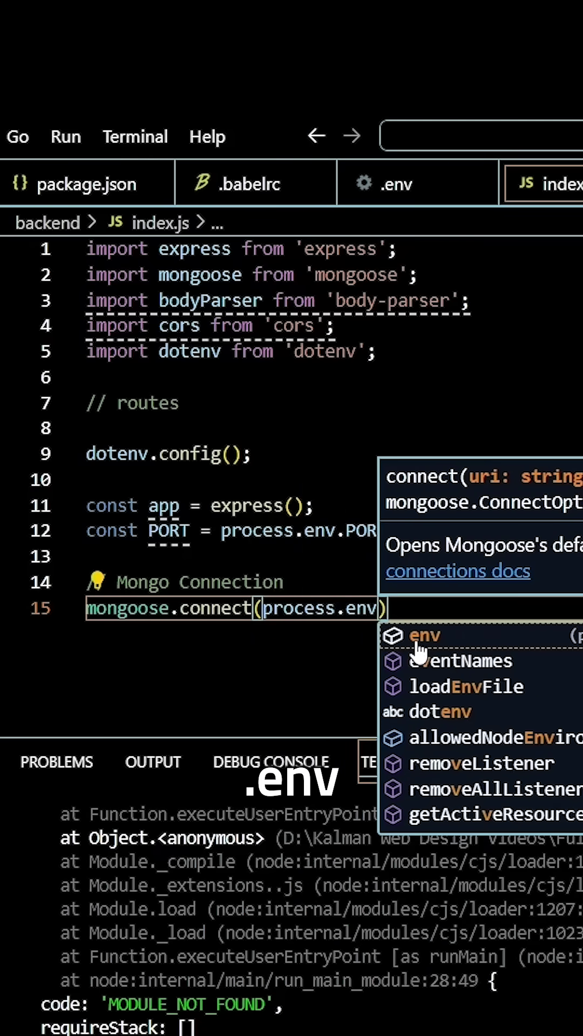
{"action": "type", "text": ".M"}
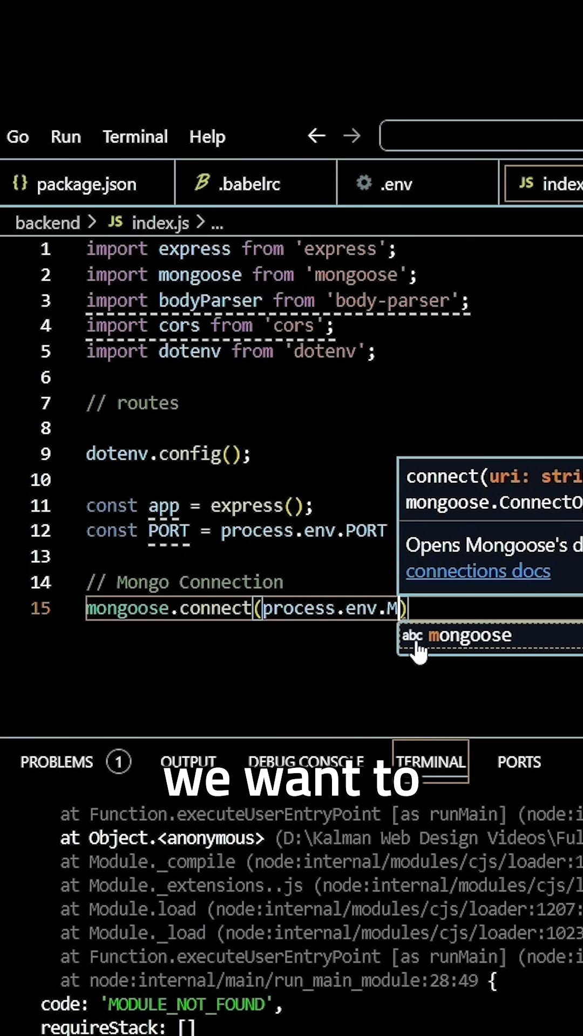
{"action": "type", "text": "ong"}
{"action": "key", "text": "BackSpace"}
{"action": "key", "text": "BackSpace"}
{"action": "key", "text": "BackSpace"}
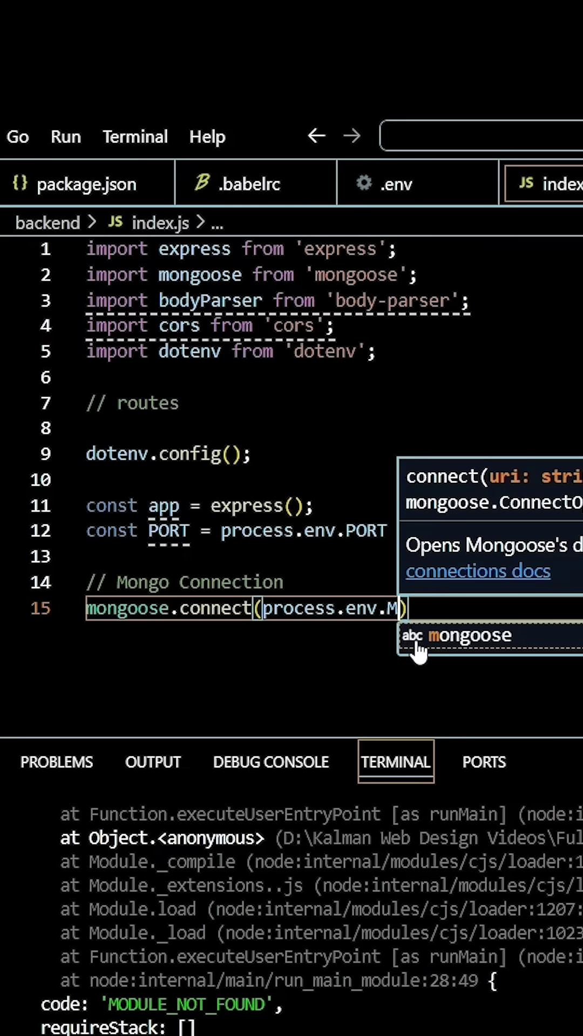
{"action": "type", "text": "ONGO_"}
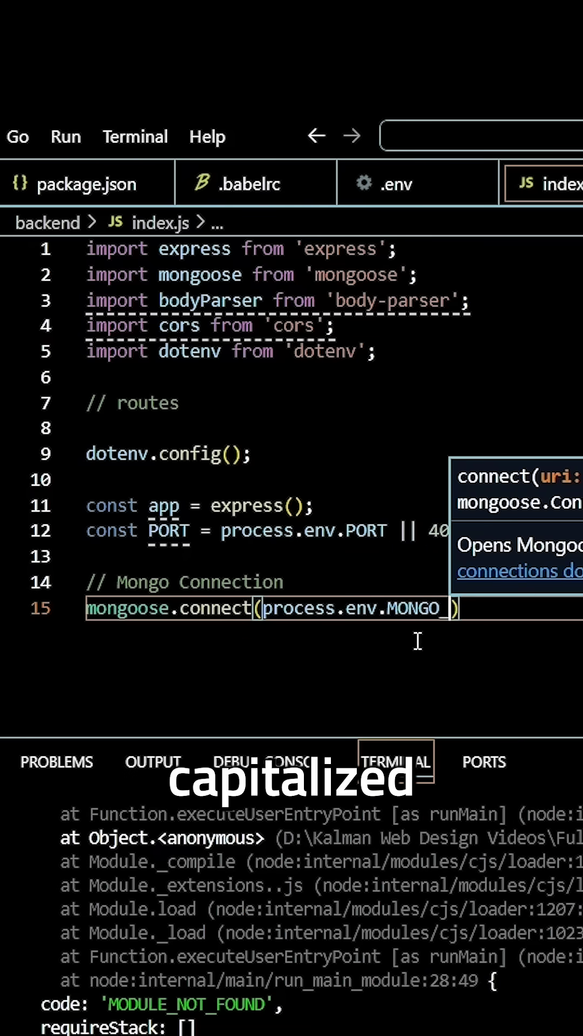
{"action": "type", "text": "URL"}
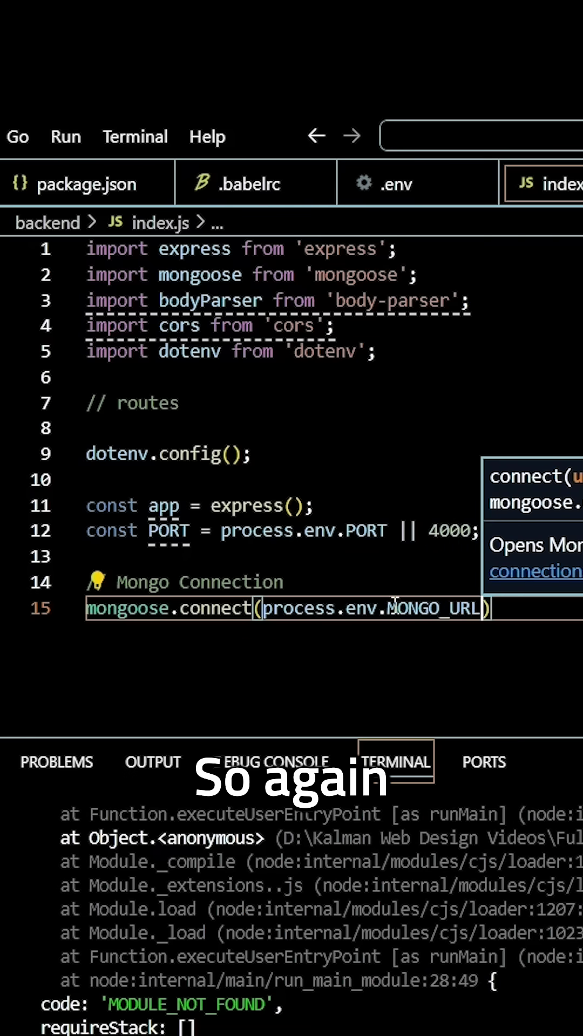
{"action": "left_click_drag", "start_coordinate": [394, 608], "coordinate": [500, 608]}
- Check the myProductsDB database name in the .env MONGO_URL, then return to index.js
{"action": "left_click", "coordinate": [396, 184]}
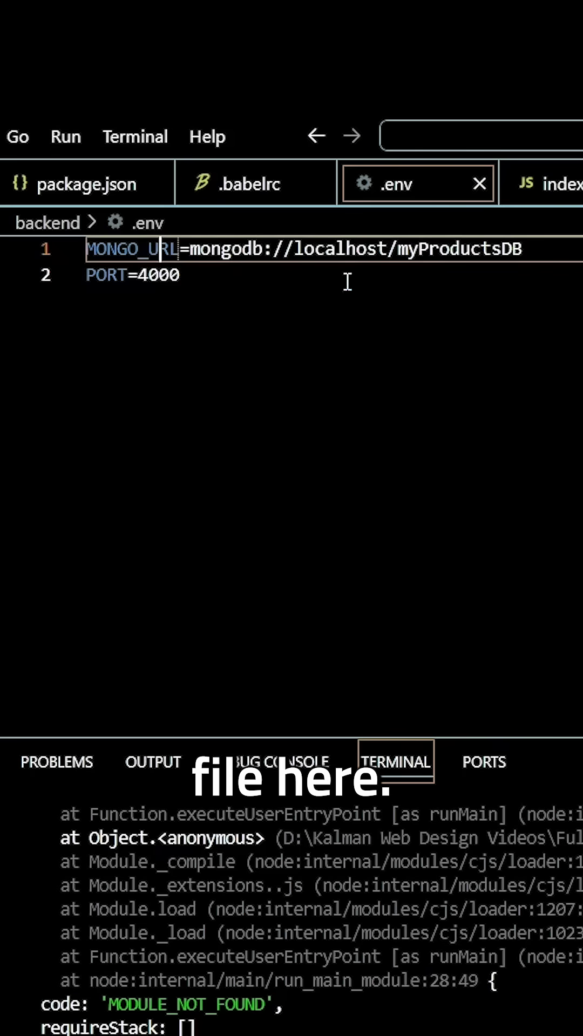
{"action": "left_click", "coordinate": [531, 248]}
{"action": "left_click_drag", "start_coordinate": [402, 249], "coordinate": [397, 248]}
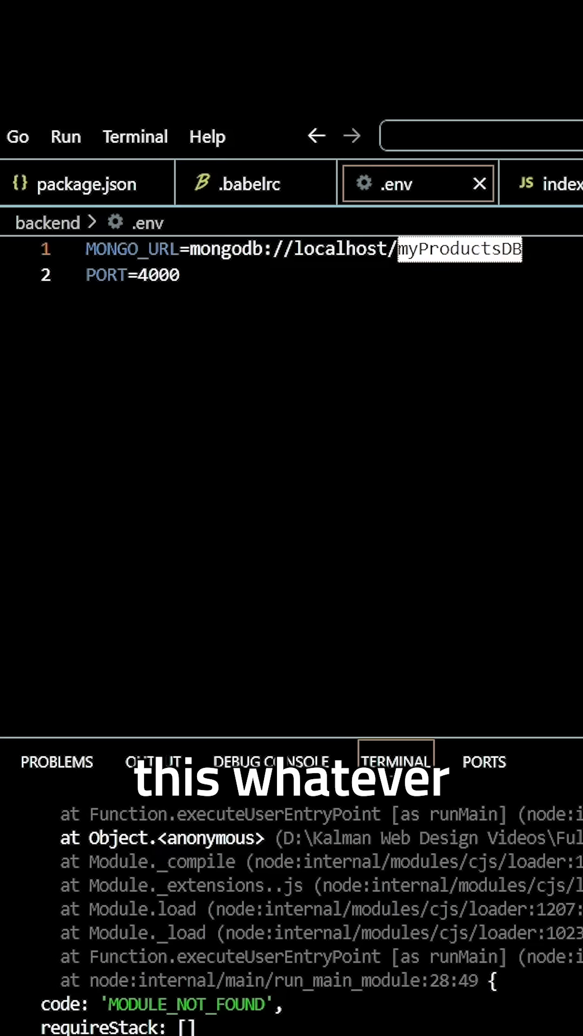
{"action": "left_click", "coordinate": [550, 183]}
- Add .then(() => { console.log('MongoDB connected successfully') }) after the connect call
{"action": "left_click", "coordinate": [579, 608]}
{"action": "key", "text": "Return"}
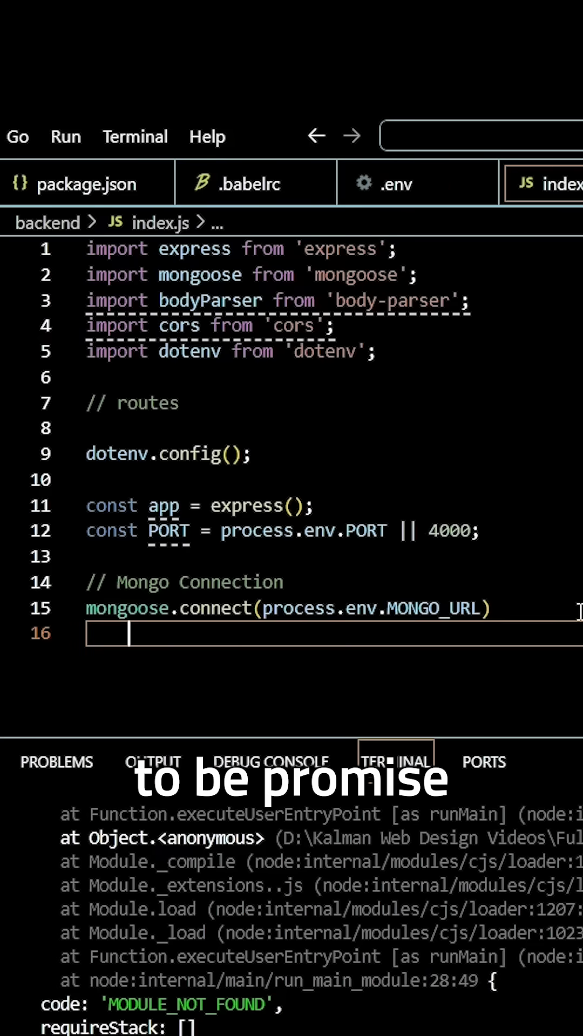
{"action": "type", "text": ".the"}
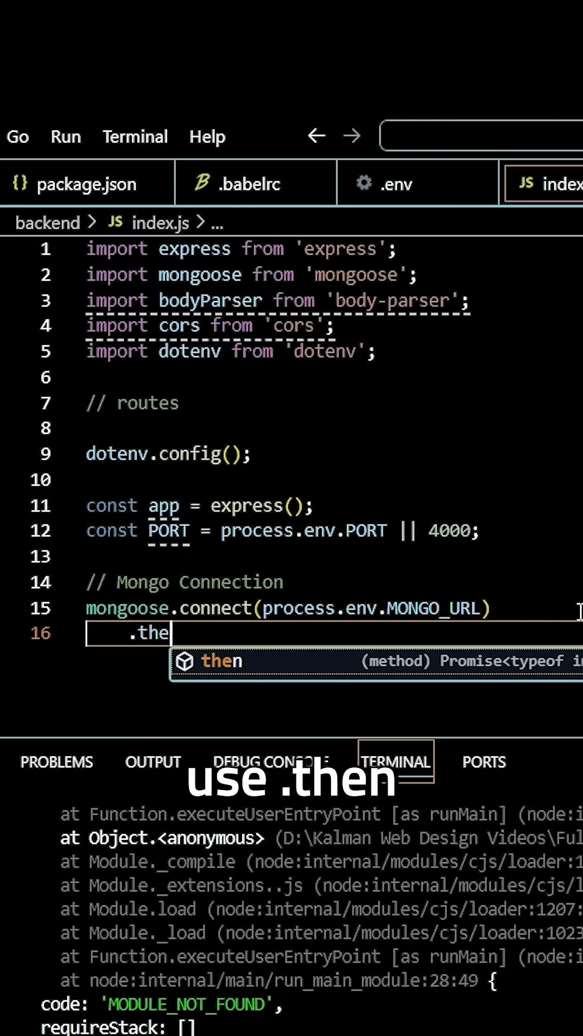
{"action": "type", "text": "n("}
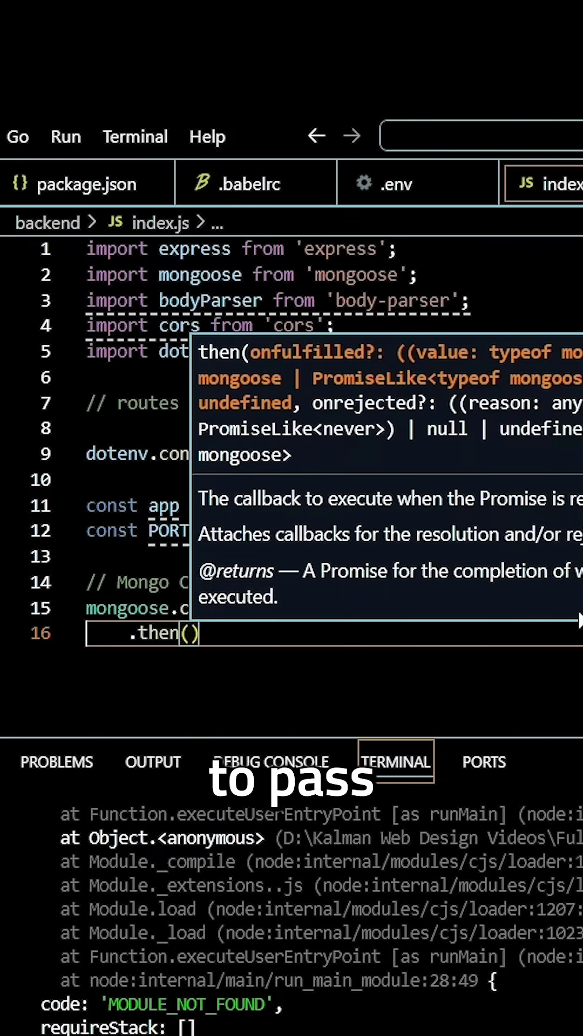
{"action": "type", "text": "() ="}
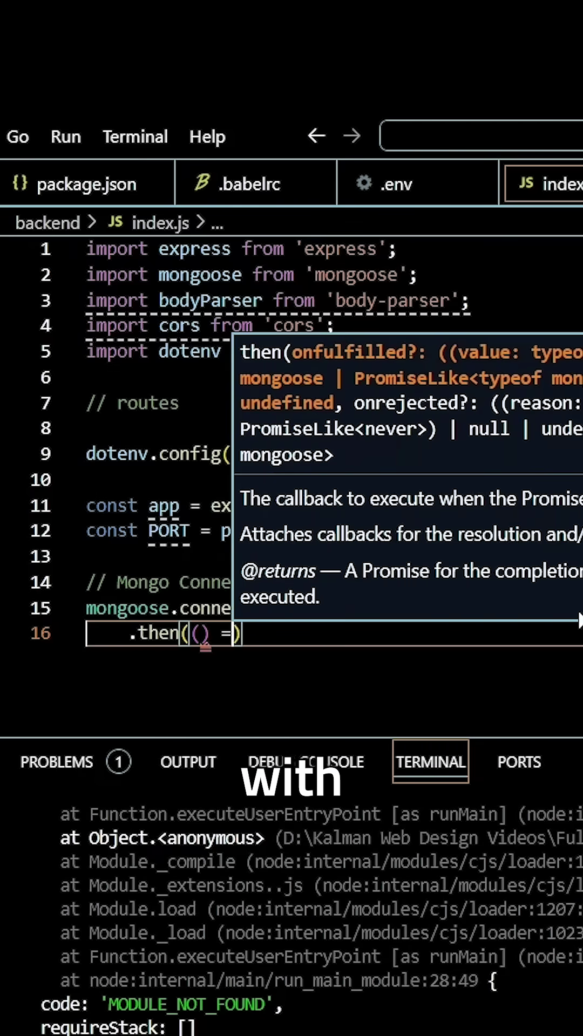
{"action": "type", "text": ">"}
{"action": "type", "text": " {"}
{"action": "key", "text": "Return"}
{"action": "type", "text": "con"}
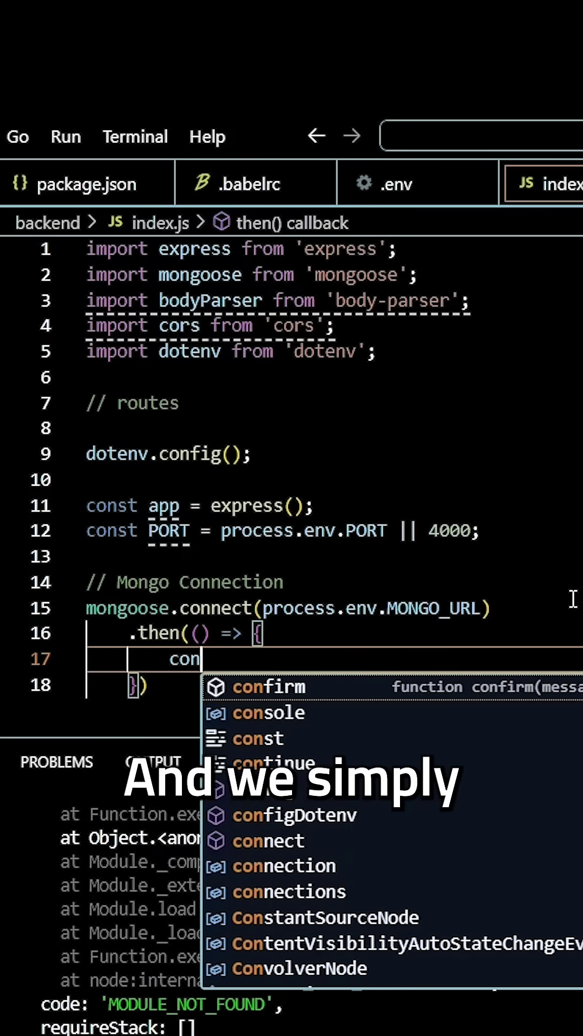
{"action": "type", "text": "sole.l"}
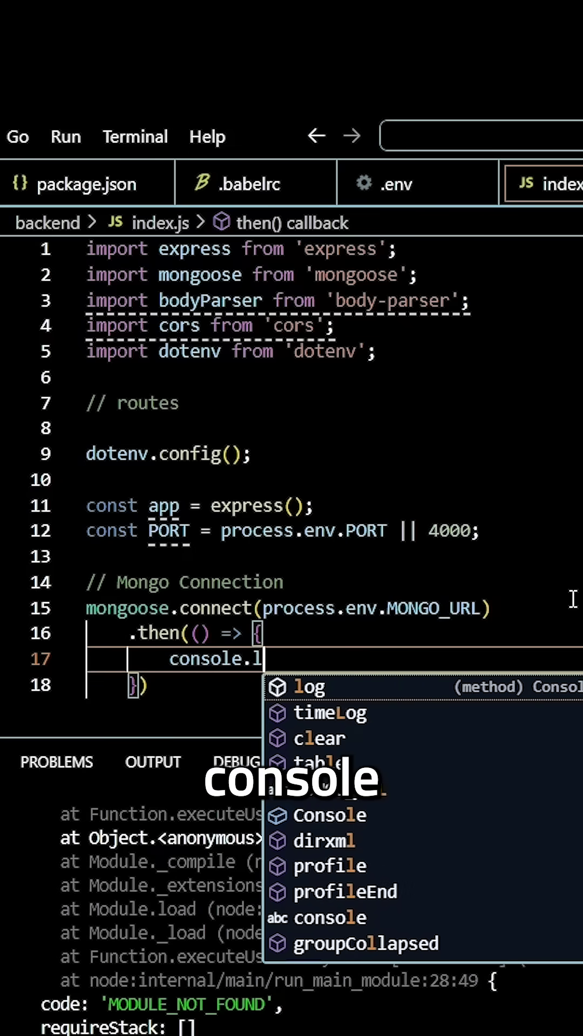
{"action": "type", "text": "og()"}
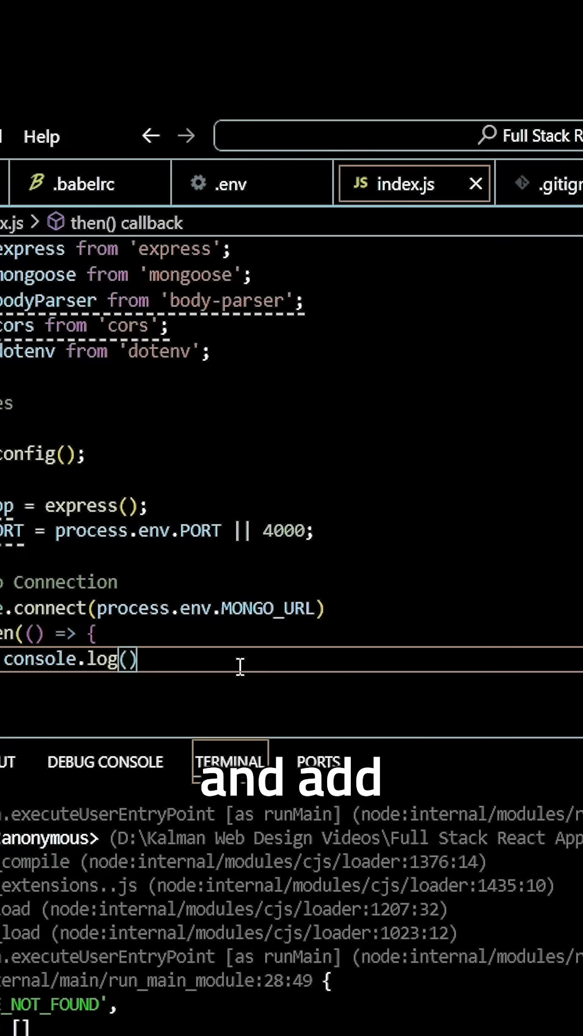
{"action": "type", "text": "'MongoDB connected successfully'"}
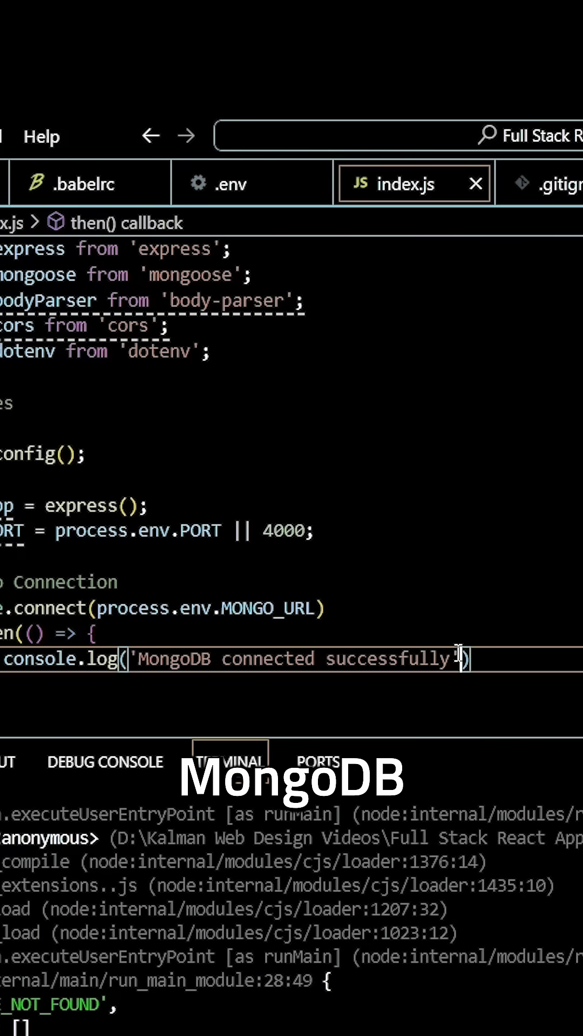
{"action": "key", "text": "End"}
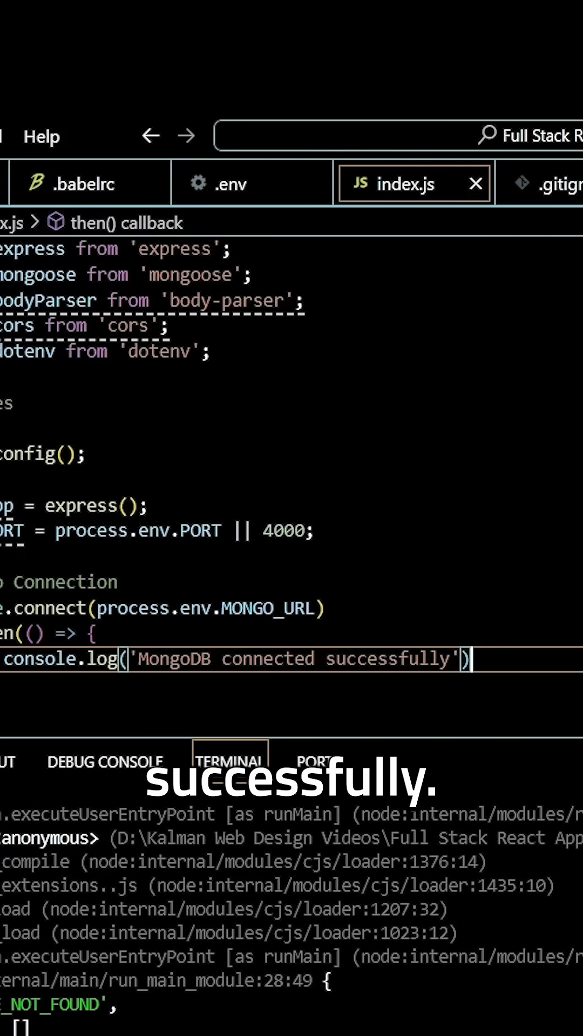
- Add .catch(err => { console.error('MongoDB connection error:', err) }) after the then block
{"action": "key", "text": "Down"}
{"action": "key", "text": "End"}
{"action": "type", "text": ".c"}
{"action": "type", "text": "atch"}
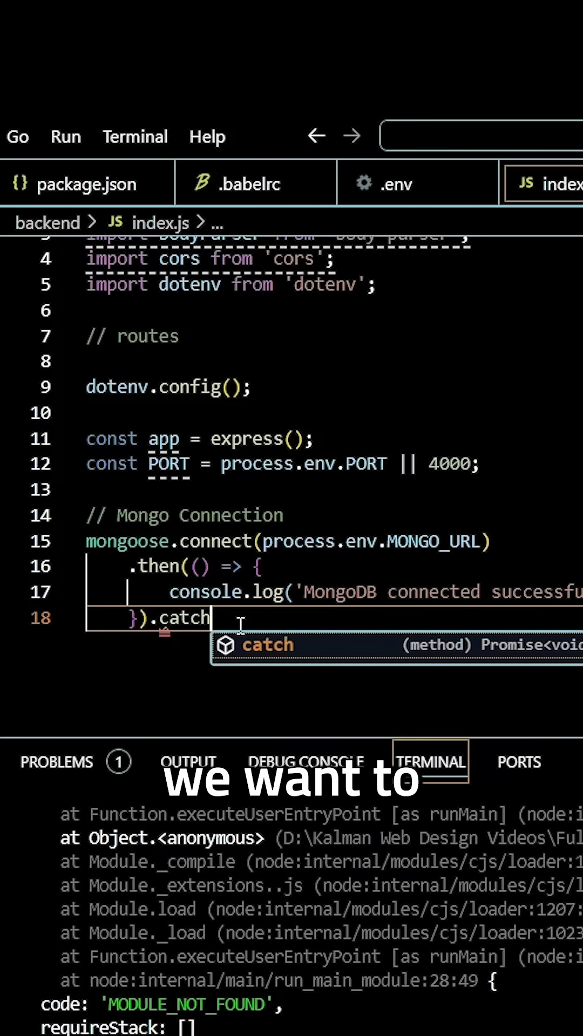
{"action": "type", "text": "(err "}
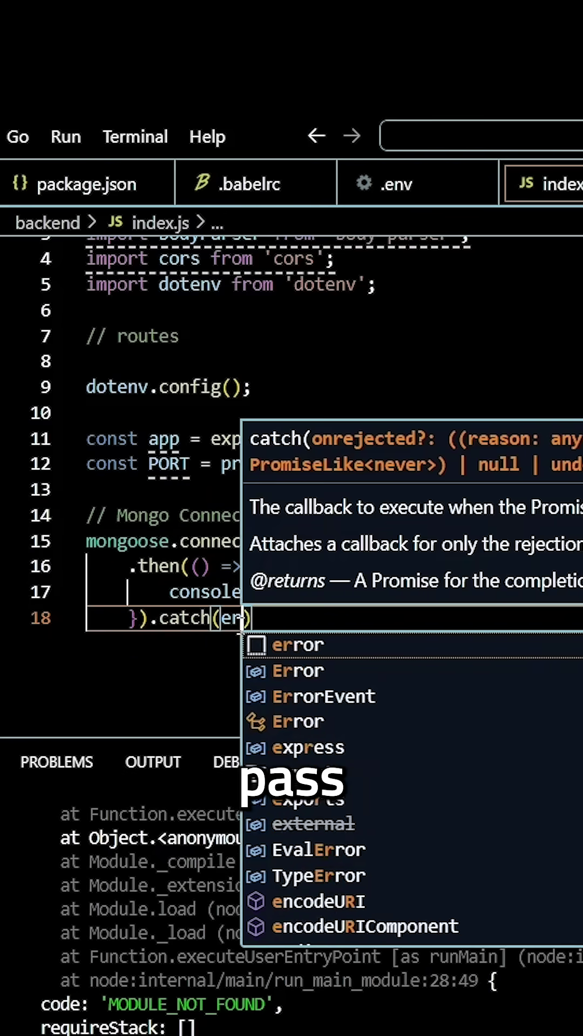
{"action": "type", "text": "=> {"}
{"action": "key", "text": "Return"}
{"action": "type", "text": "cson"}
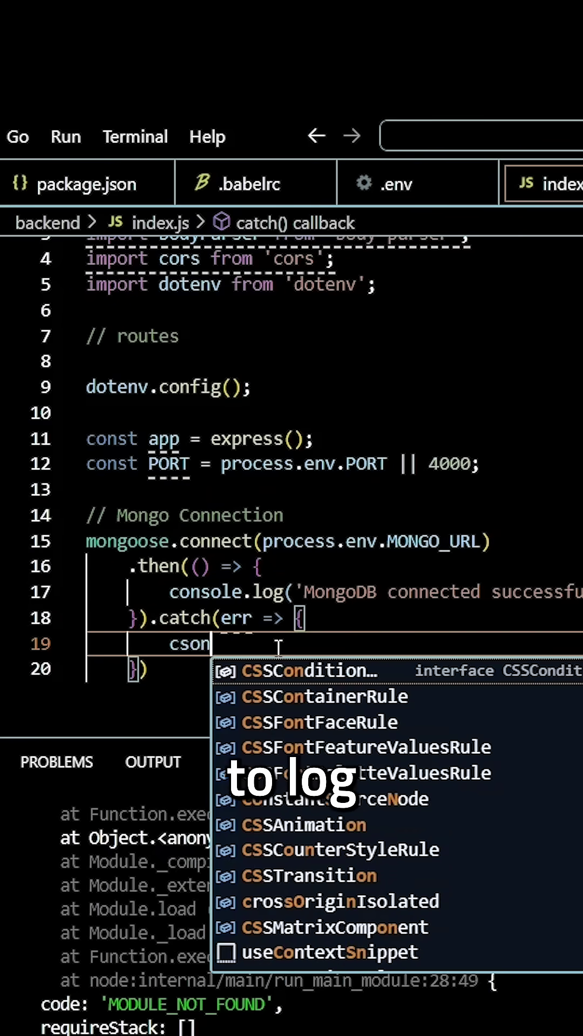
{"action": "key", "text": "BackSpace"}
{"action": "key", "text": "BackSpace"}
{"action": "key", "text": "BackSpace"}
{"action": "type", "text": "onsole"}
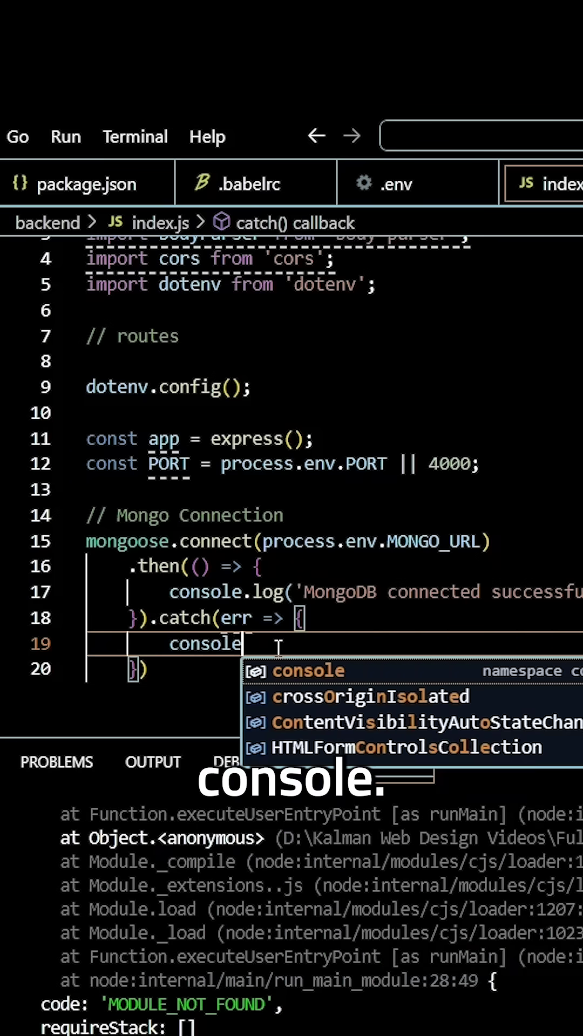
{"action": "type", "text": ".error('MongoDB connection error:"}
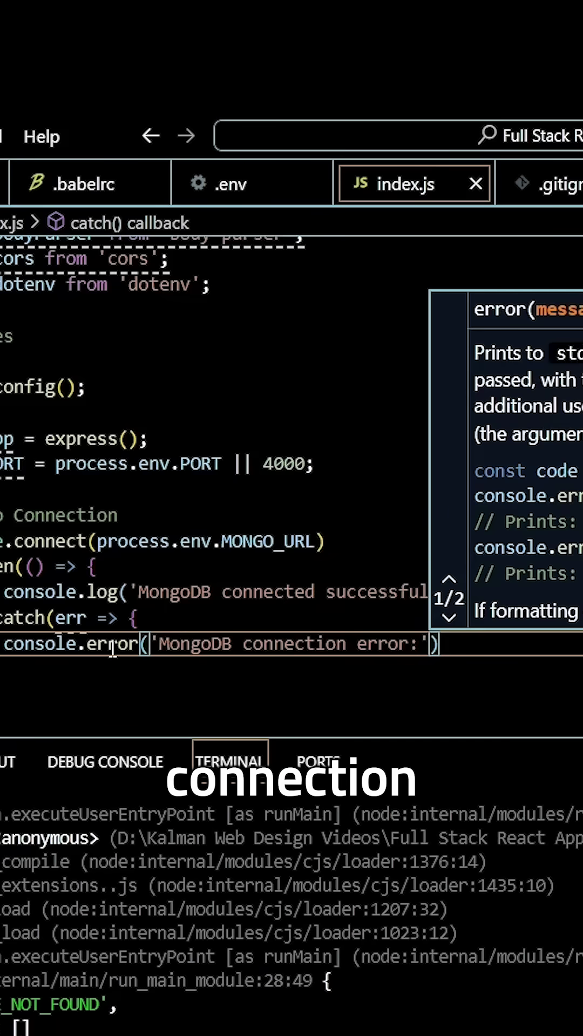
{"action": "type", "text": ", e"}
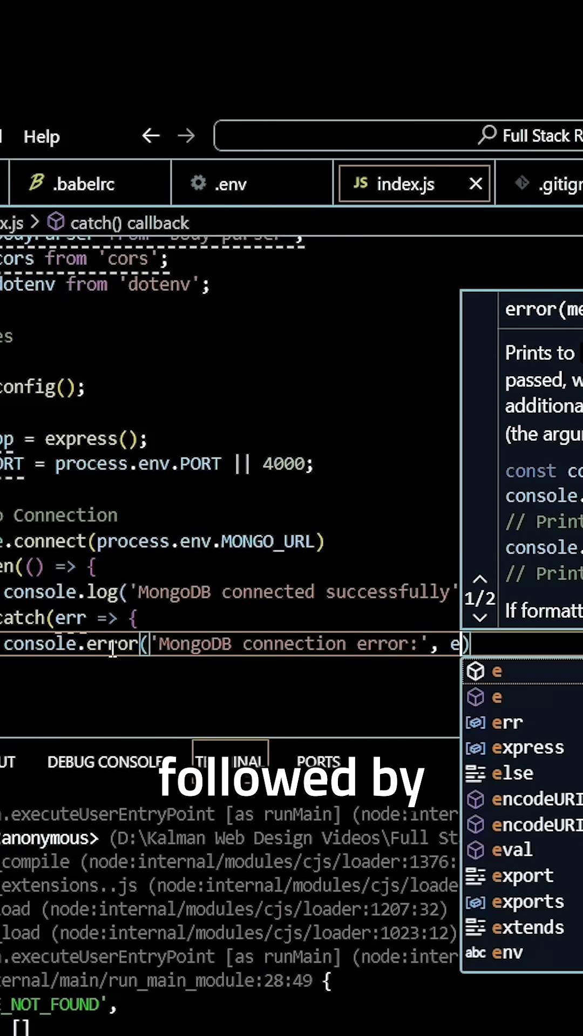
{"action": "type", "text": "rr"}
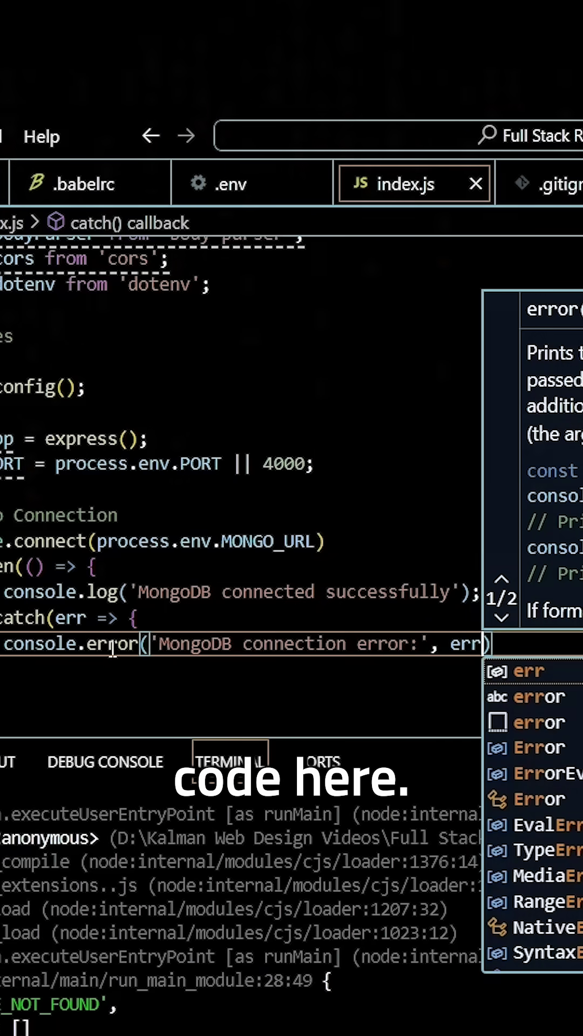